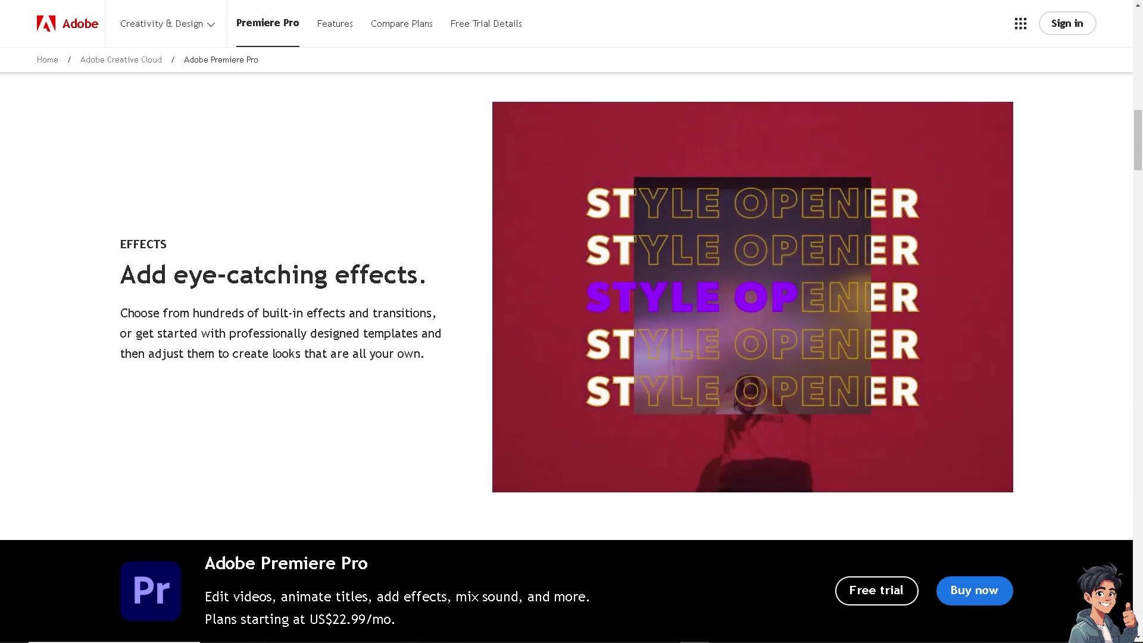
Return to the top of the Premiere Pro product page.
{"action": "key", "text": "Home"}
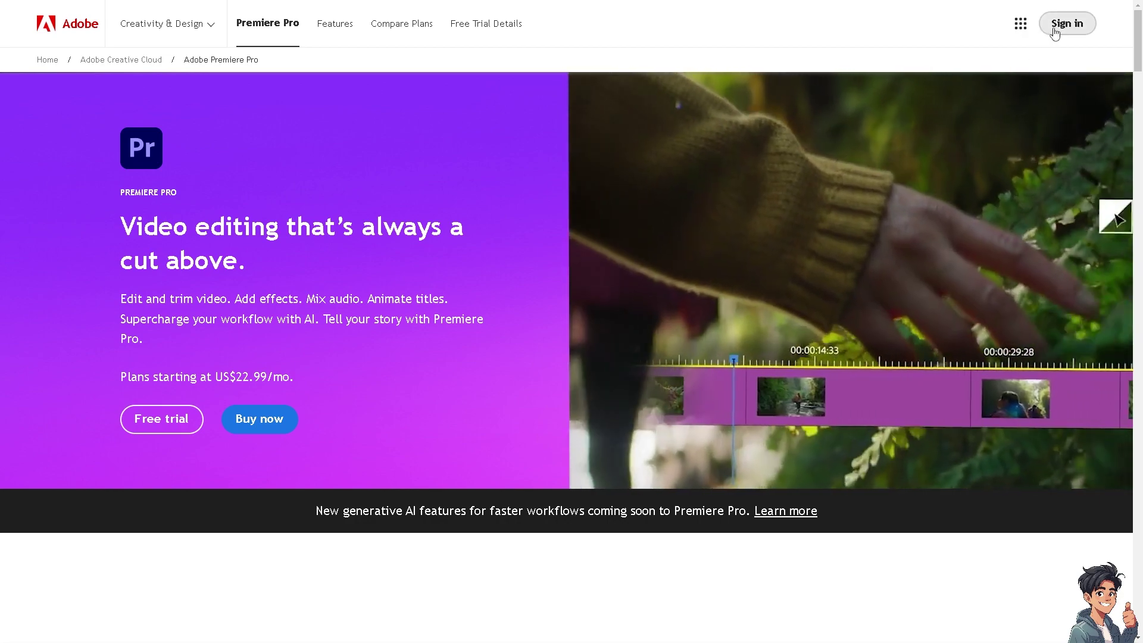
Go to the Adobe sign-in page and reveal more sign-in options.
{"action": "left_click", "coordinate": [1055, 32]}
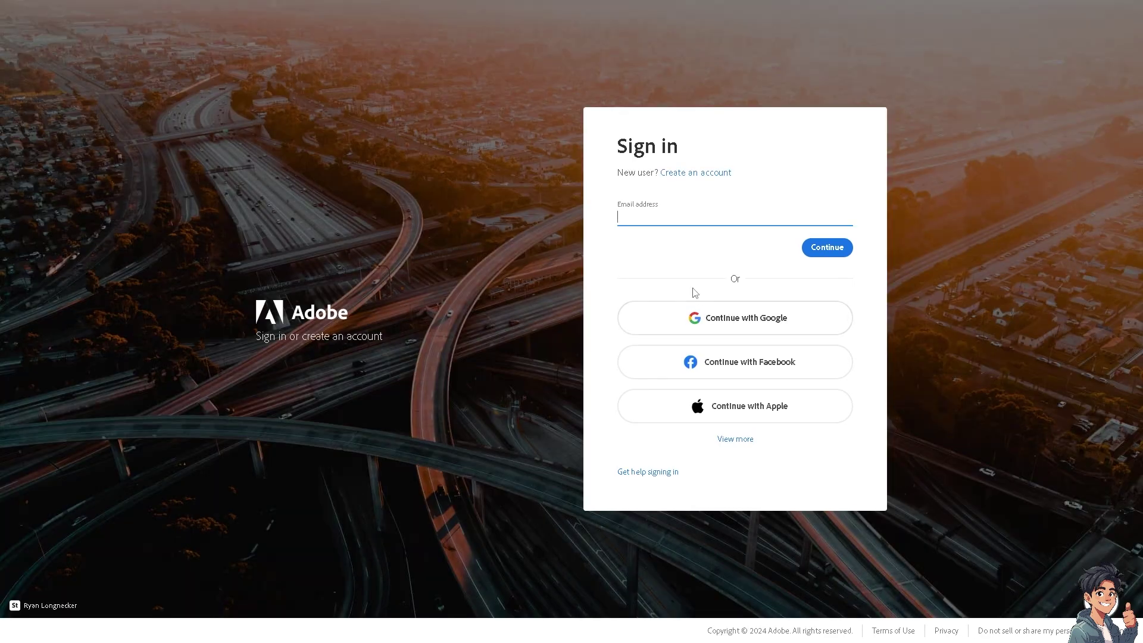
{"action": "left_click", "coordinate": [734, 439]}
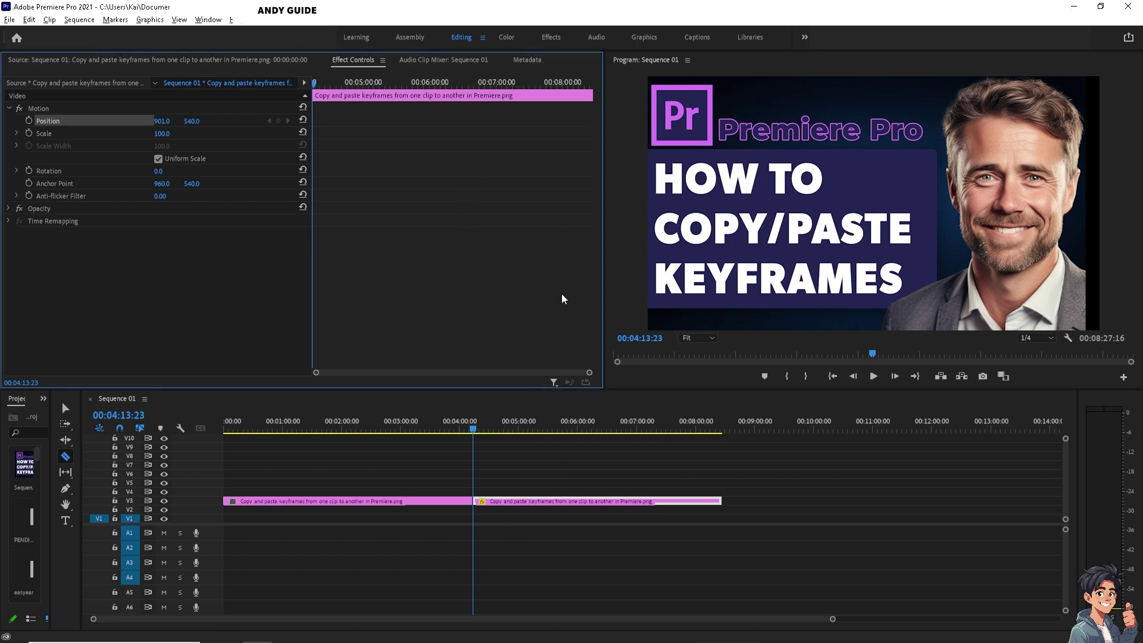
Delete the clip right of the playhead and select the remaining thumbnail clip near 1:01:03.
{"action": "key", "text": "v"}
{"action": "left_click", "coordinate": [531, 504]}
{"action": "key", "text": "Delete"}
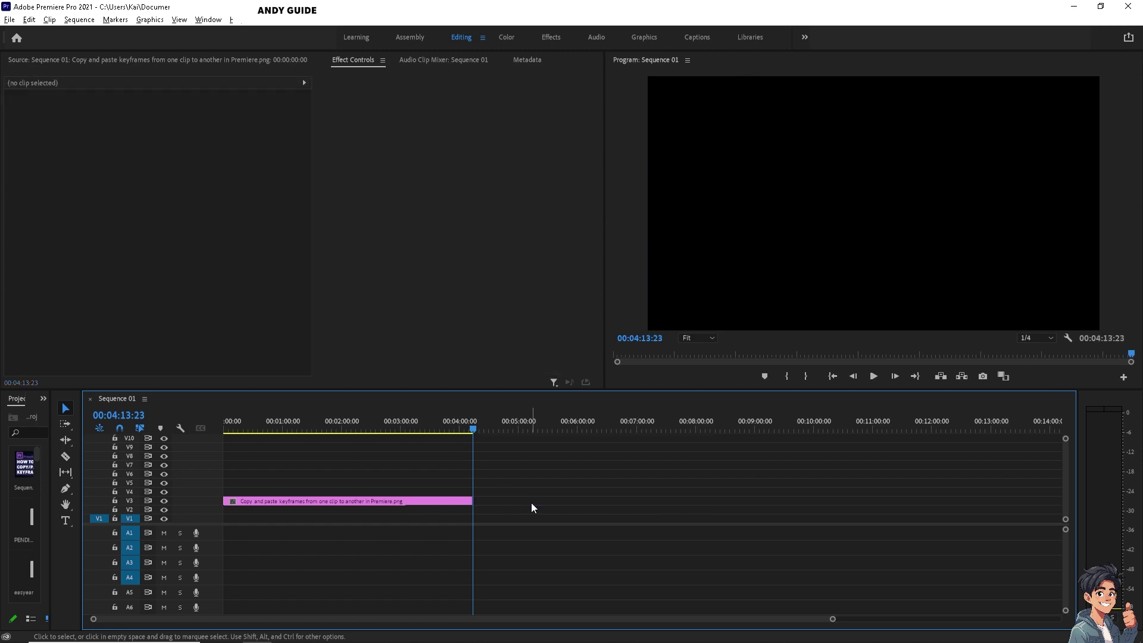
{"action": "left_click_drag", "start_coordinate": [467, 433], "coordinate": [284, 431]}
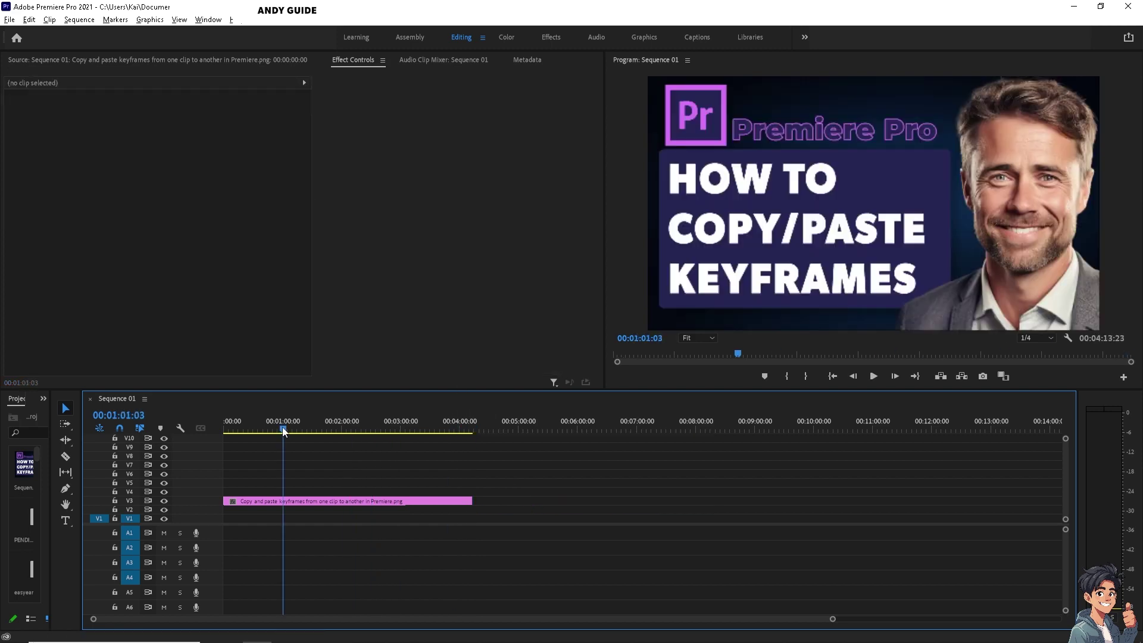
{"action": "left_click", "coordinate": [344, 503]}
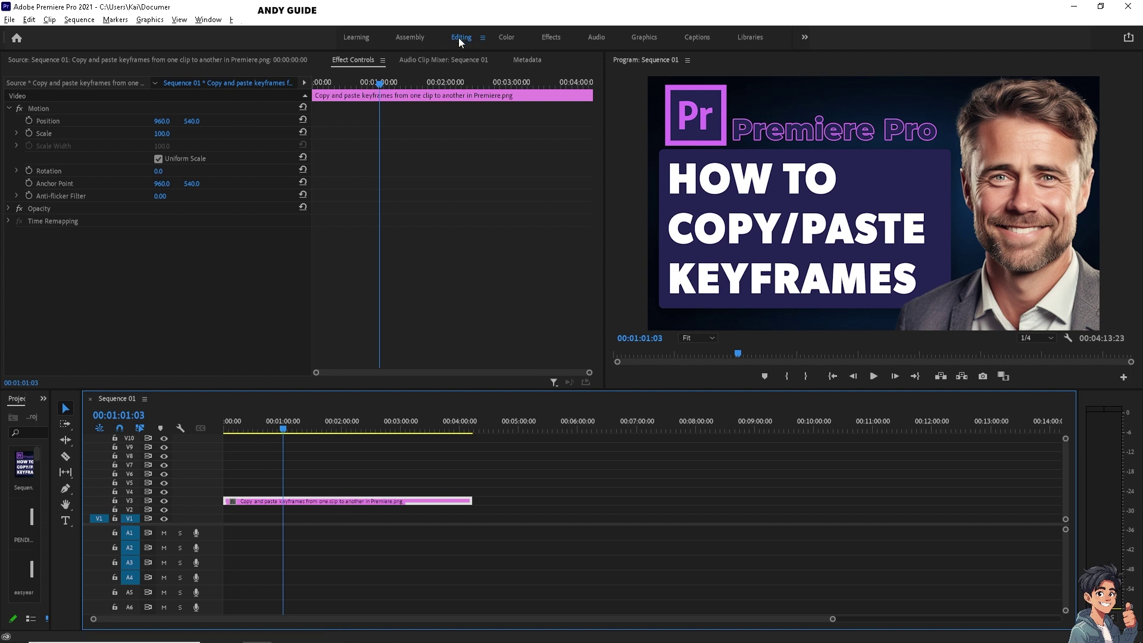
Set the thumbnail's Position to 972, 642 and record a position keyframe at the playhead.
{"action": "left_click", "coordinate": [164, 122]}
{"action": "type", "text": "970"}
{"action": "key", "text": "Return"}
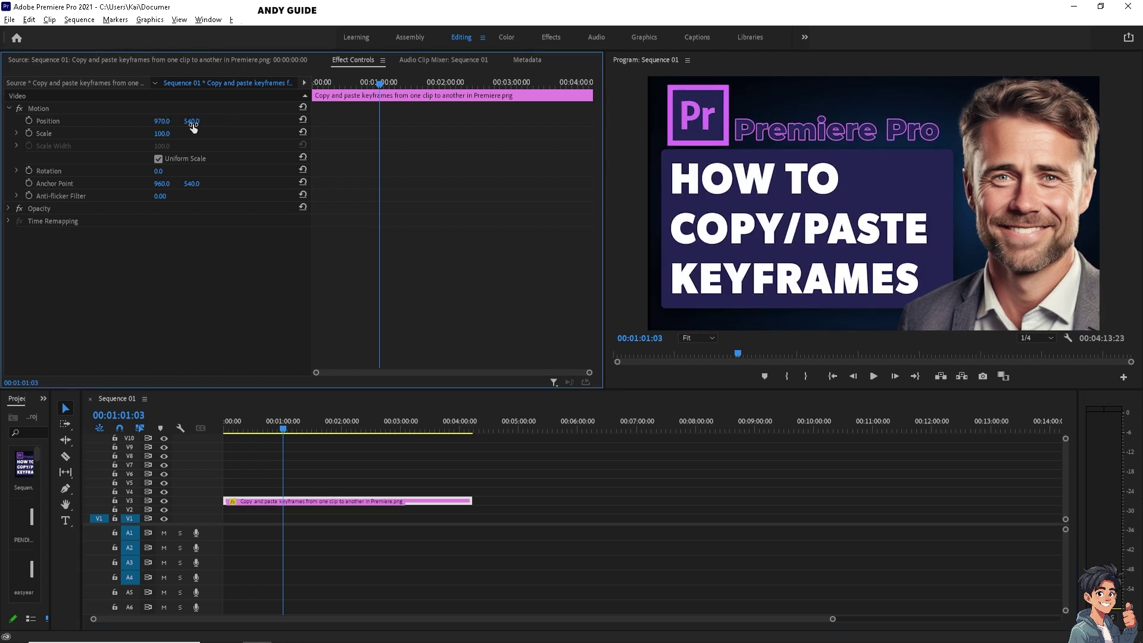
{"action": "mouse_move", "coordinate": [192, 122]}
{"action": "left_mouse_down"}
{"action": "mouse_move", "coordinate": [208, 121]}
{"action": "mouse_move", "coordinate": [2, 132]}
{"action": "left_mouse_up"}
{"action": "right_click", "coordinate": [211, 126]}
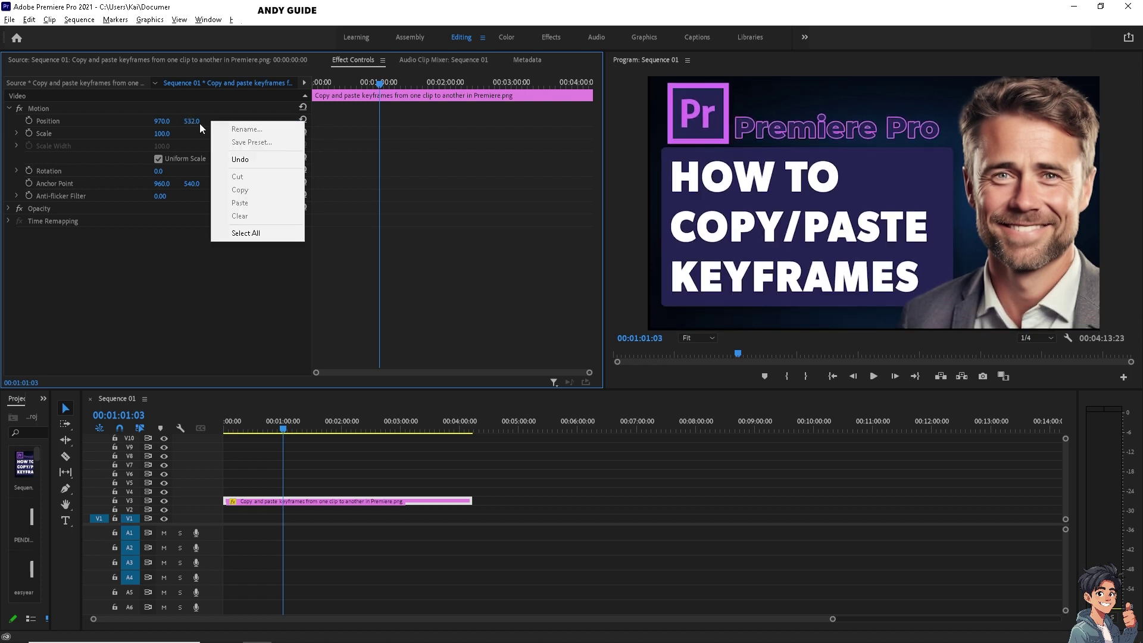
{"action": "left_click", "coordinate": [196, 122]}
{"action": "left_click", "coordinate": [51, 122]}
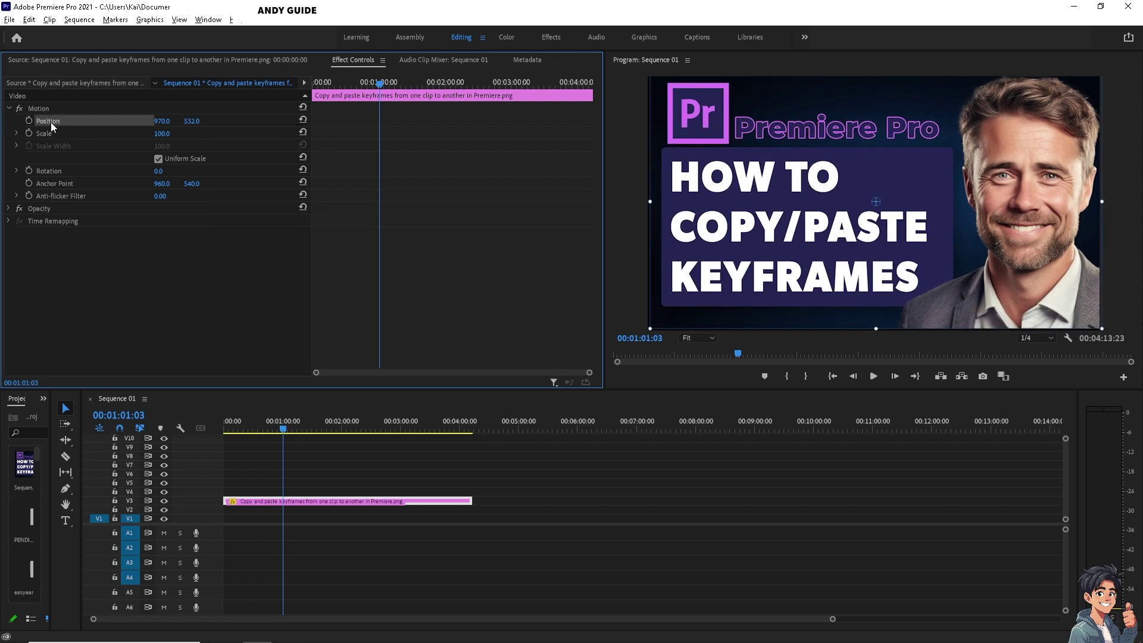
{"action": "left_click_drag", "start_coordinate": [191, 122], "coordinate": [189, 124]}
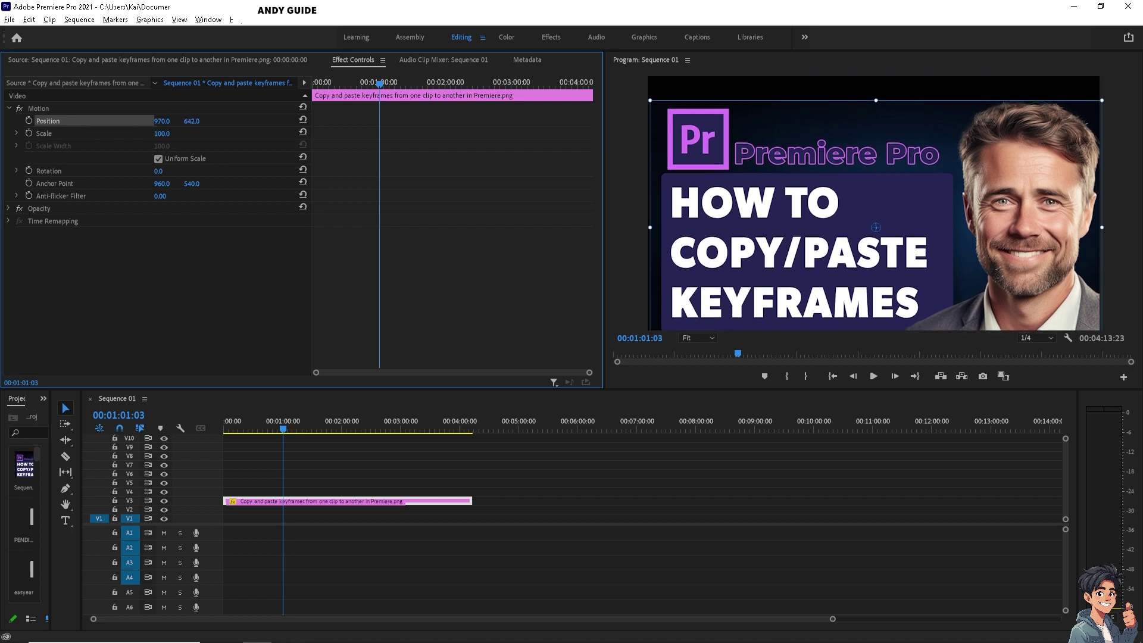
{"action": "left_click", "coordinate": [30, 120]}
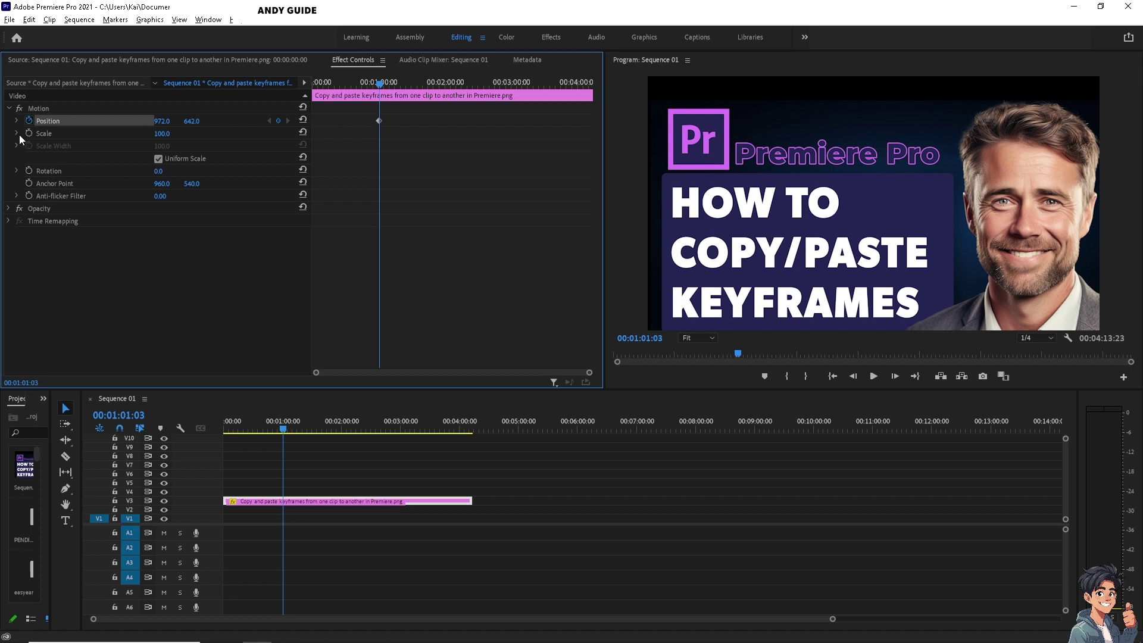
Enlarge the thumbnail to Scale 172 and record a scale keyframe at the playhead.
{"action": "left_click", "coordinate": [42, 133]}
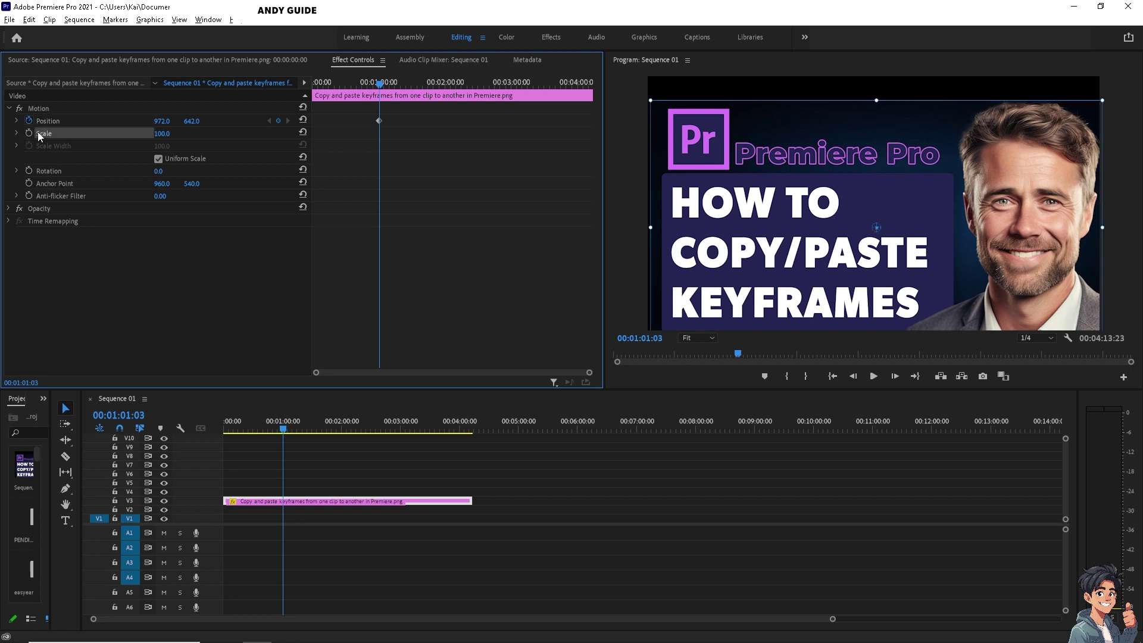
{"action": "left_click_drag", "start_coordinate": [158, 135], "coordinate": [50, 135]}
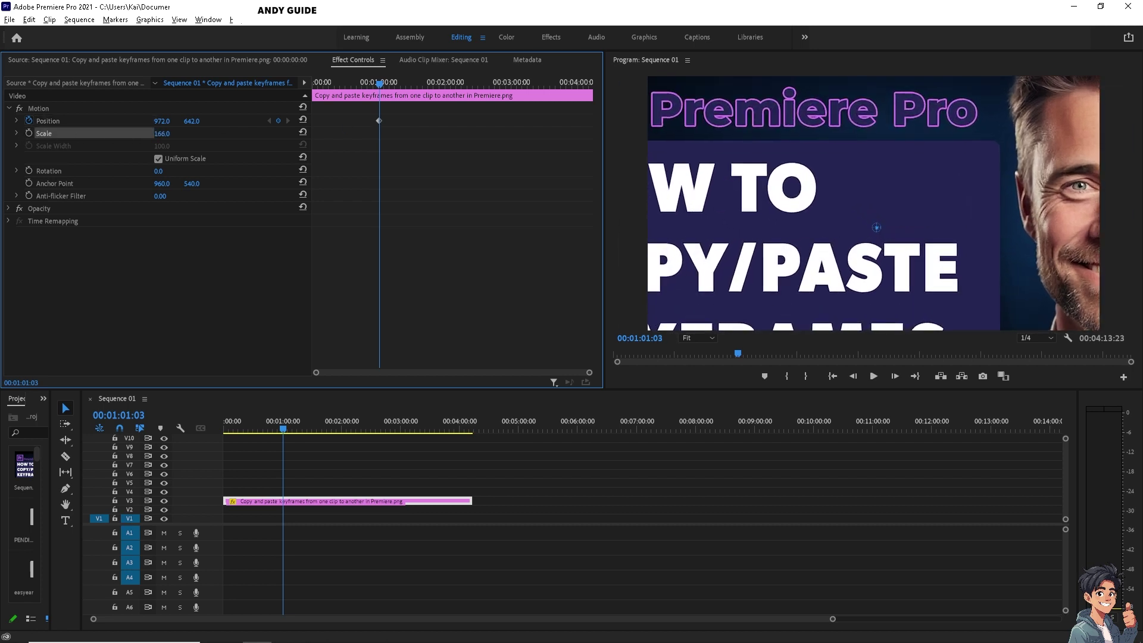
{"action": "left_click", "coordinate": [28, 132]}
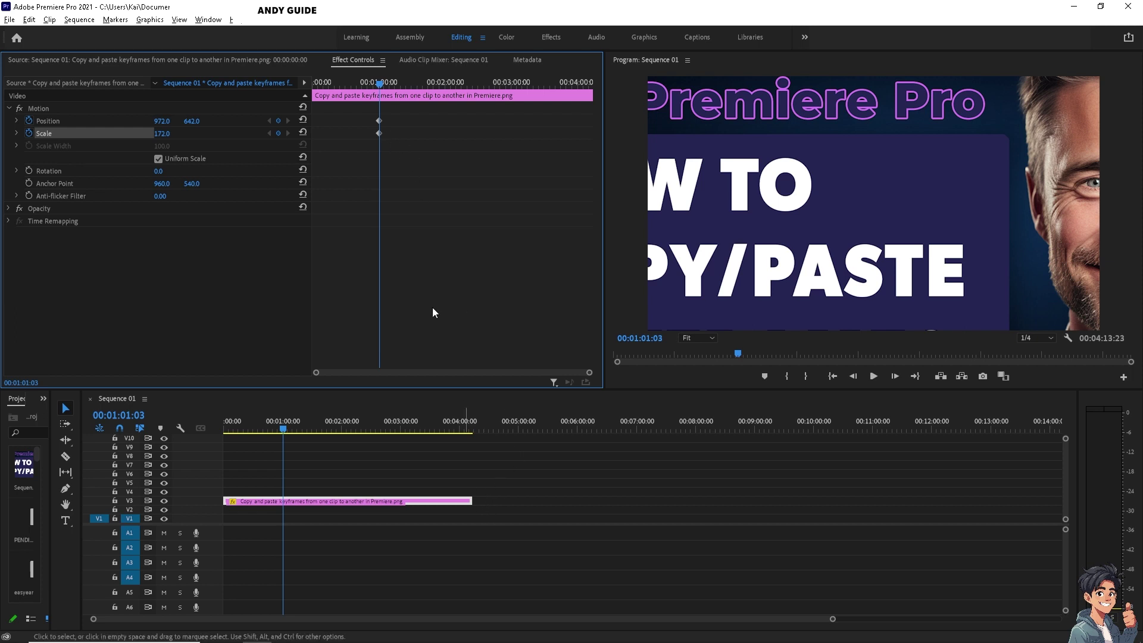
Copy the position and scale keyframes, then select the first thumbnail clip in the sequence.
{"action": "right_click", "coordinate": [378, 118]}
{"action": "left_click", "coordinate": [409, 159]}
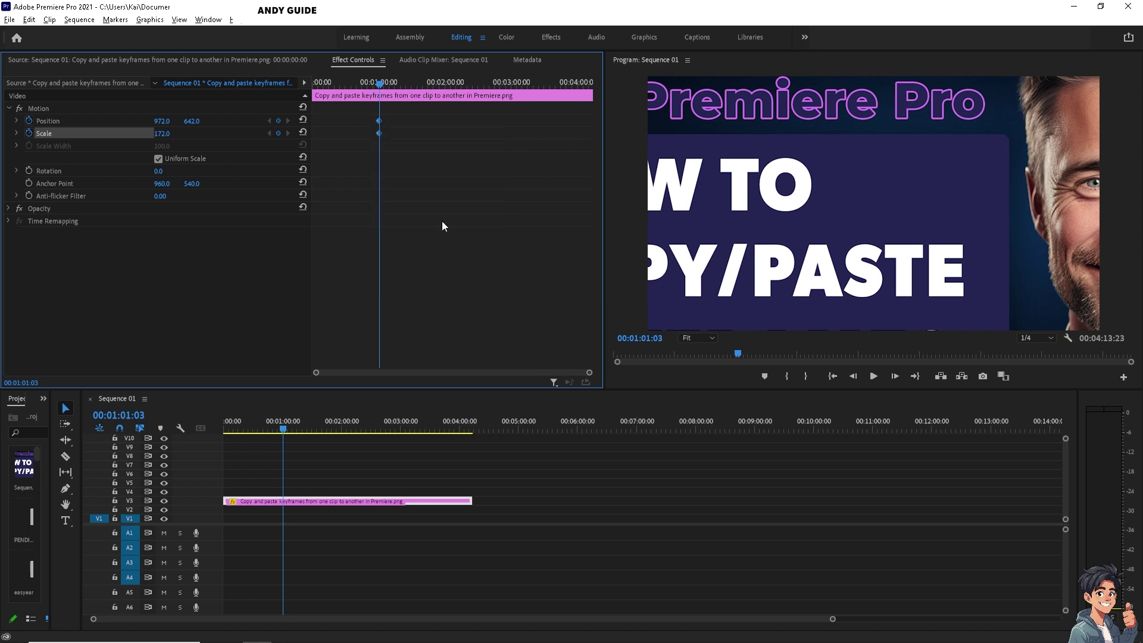
{"action": "left_click_drag", "start_coordinate": [456, 197], "coordinate": [366, 112]}
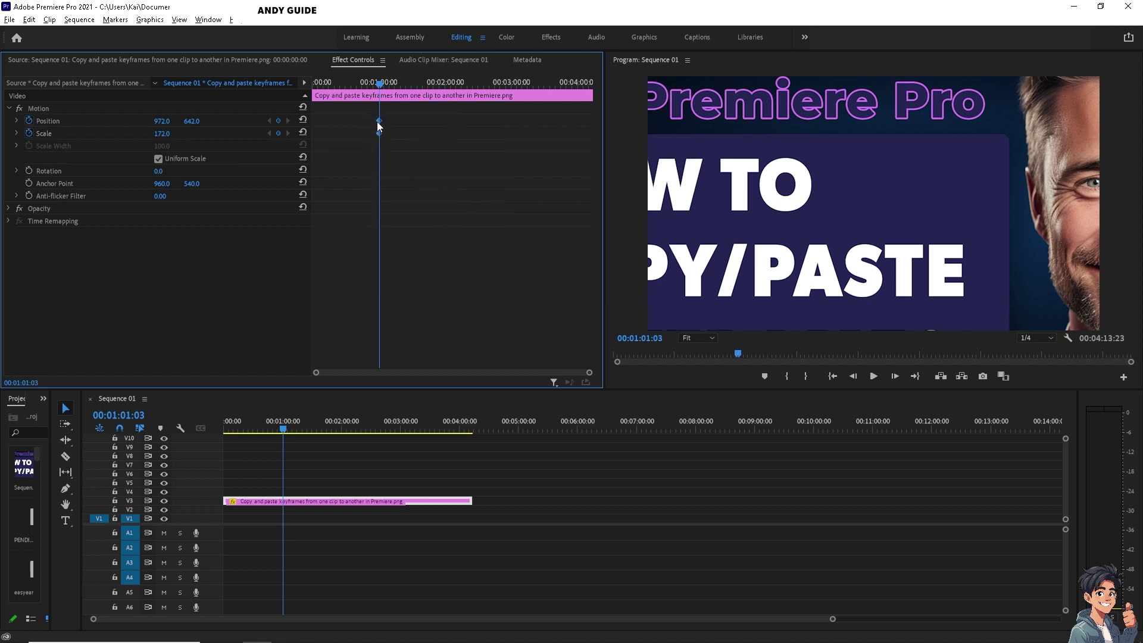
{"action": "right_click", "coordinate": [377, 118]}
{"action": "left_click", "coordinate": [408, 153]}
{"action": "left_click", "coordinate": [359, 506]}
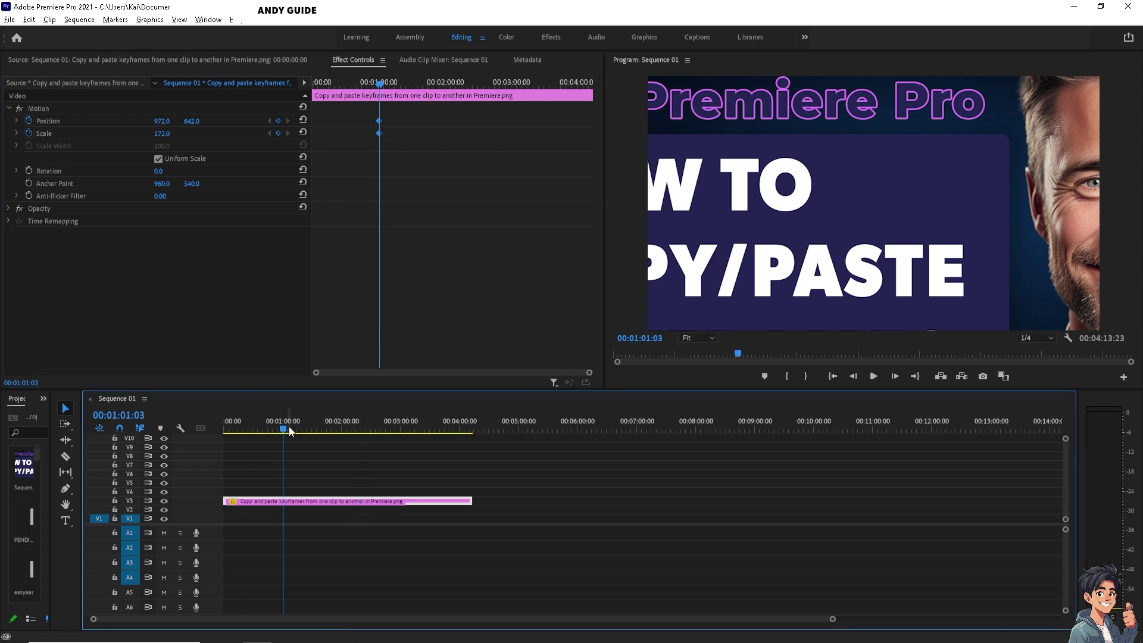
Paste a copy of the thumbnail clip with Ctrl+V and place it directly after the first clip.
{"action": "left_click_drag", "start_coordinate": [287, 432], "coordinate": [727, 430]}
{"action": "key", "text": "ctrl+v"}
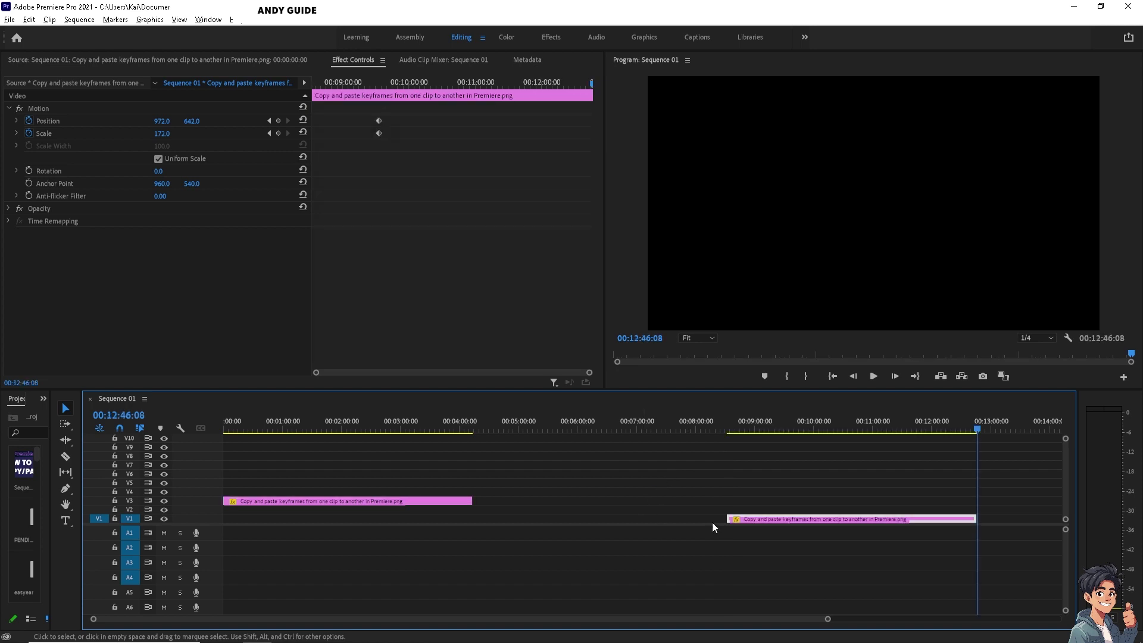
{"action": "left_click_drag", "start_coordinate": [753, 518], "coordinate": [502, 499]}
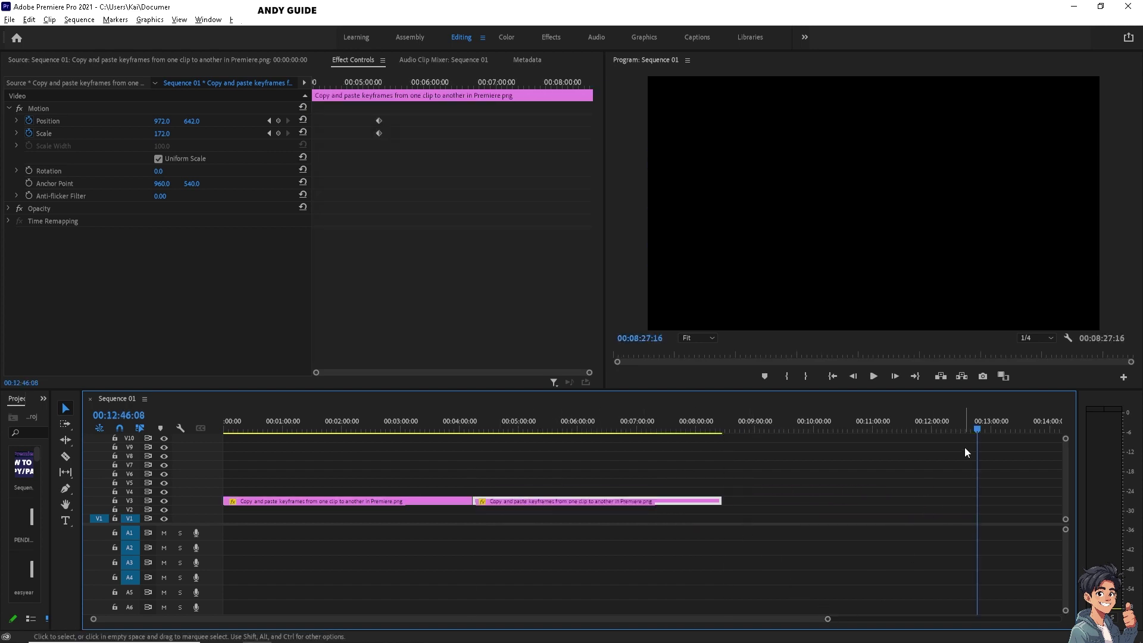
{"action": "left_click_drag", "start_coordinate": [977, 428], "coordinate": [458, 436]}
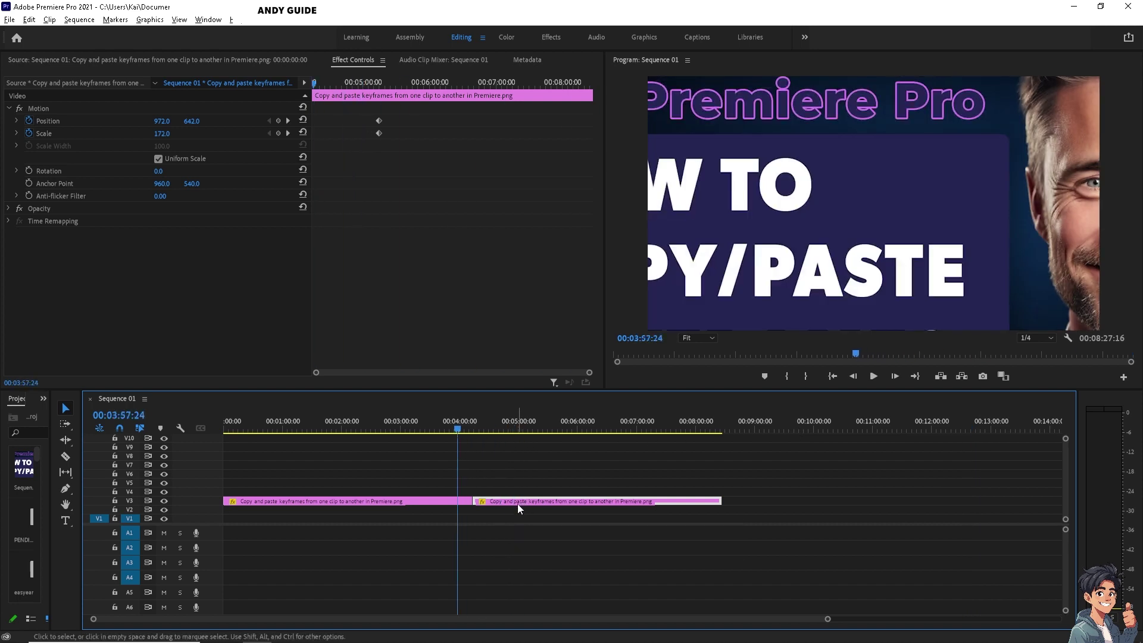
{"action": "mouse_move", "coordinate": [597, 502]}
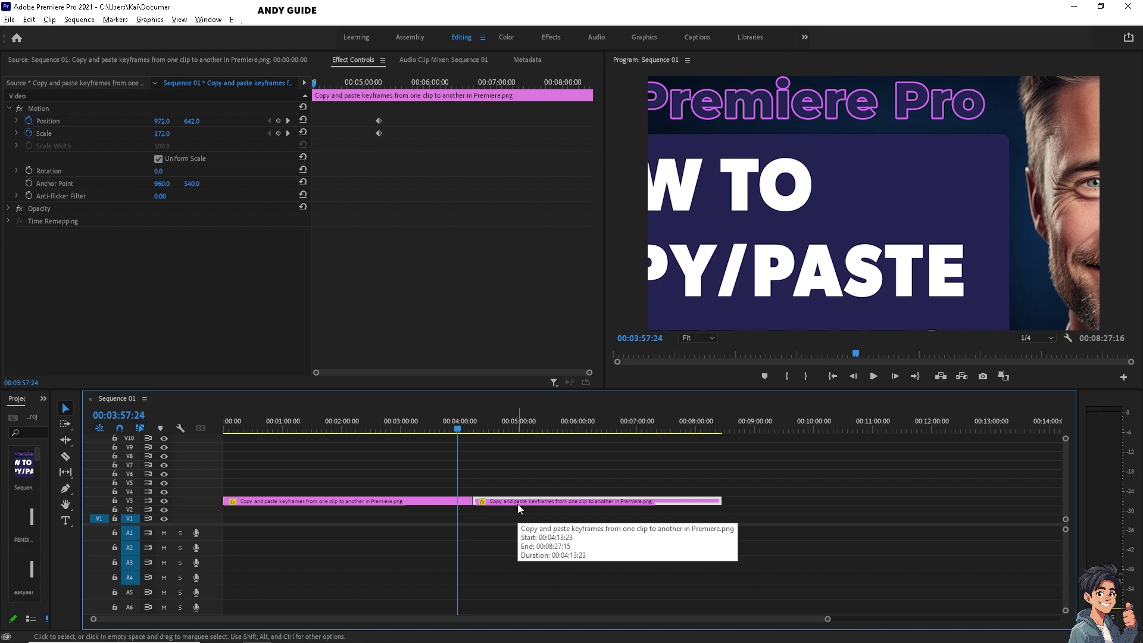
Paste the copied Motion attributes onto the second thumbnail clip via Paste Attributes.
{"action": "right_click", "coordinate": [547, 501]}
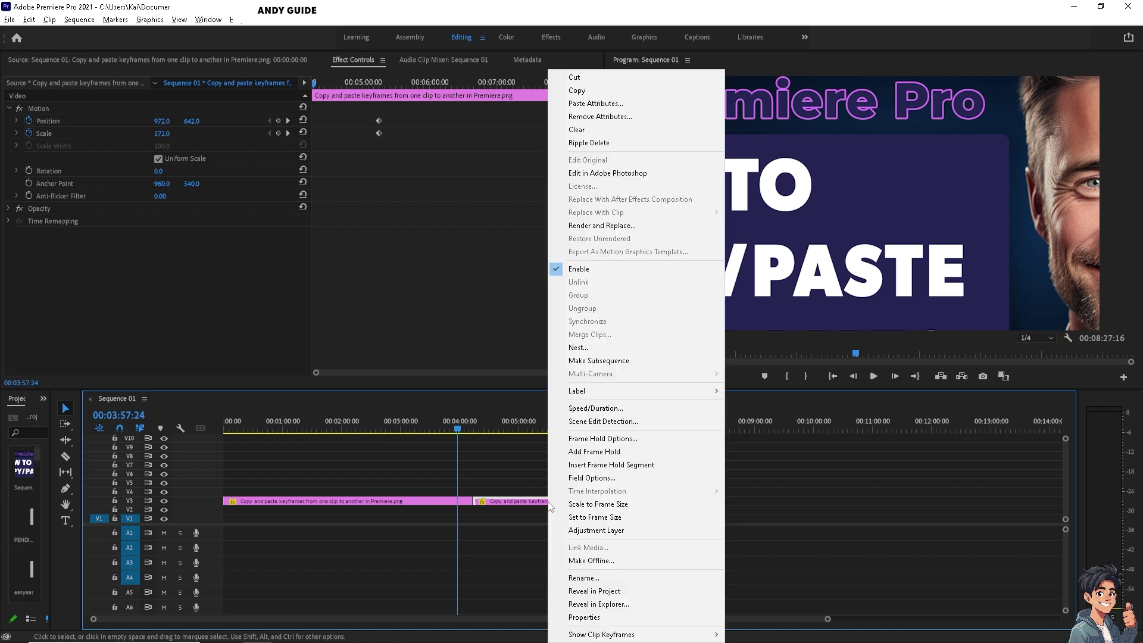
{"action": "left_click", "coordinate": [589, 106]}
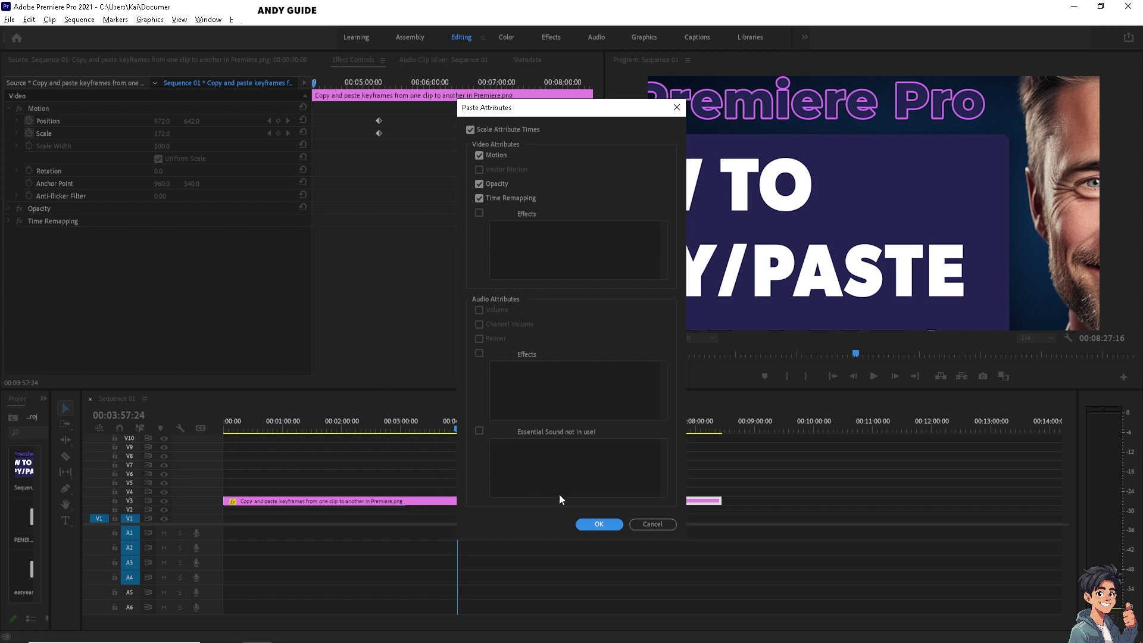
{"action": "left_click", "coordinate": [600, 525]}
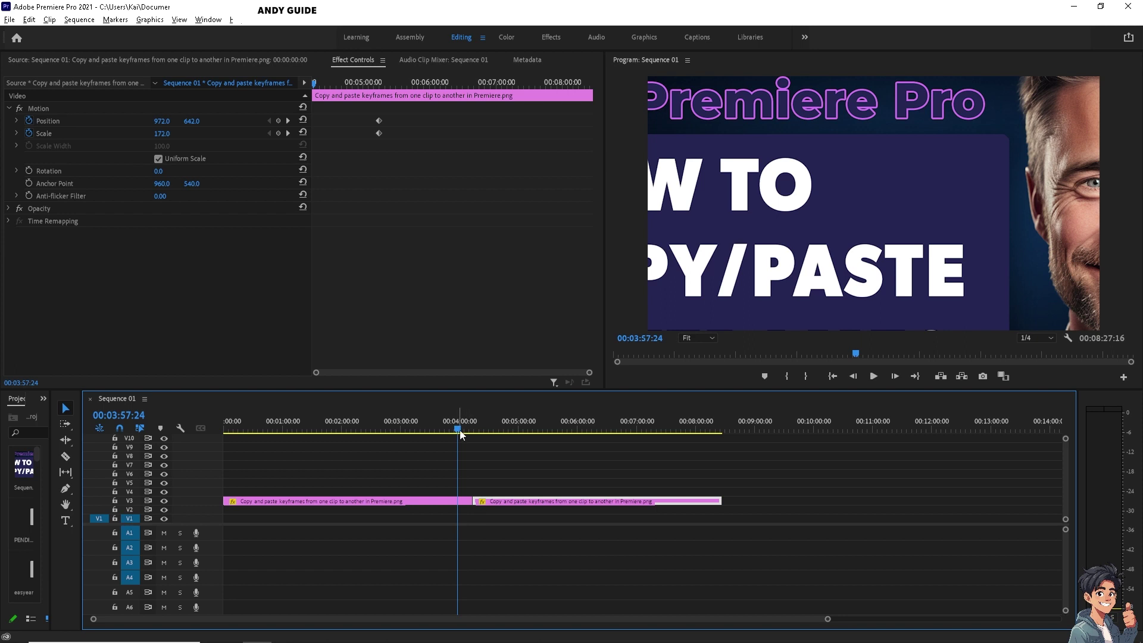
{"action": "mouse_move", "coordinate": [461, 433]}
{"action": "left_mouse_down"}
{"action": "mouse_move", "coordinate": [516, 437]}
{"action": "mouse_move", "coordinate": [217, 444]}
{"action": "mouse_move", "coordinate": [504, 456]}
{"action": "left_mouse_up"}
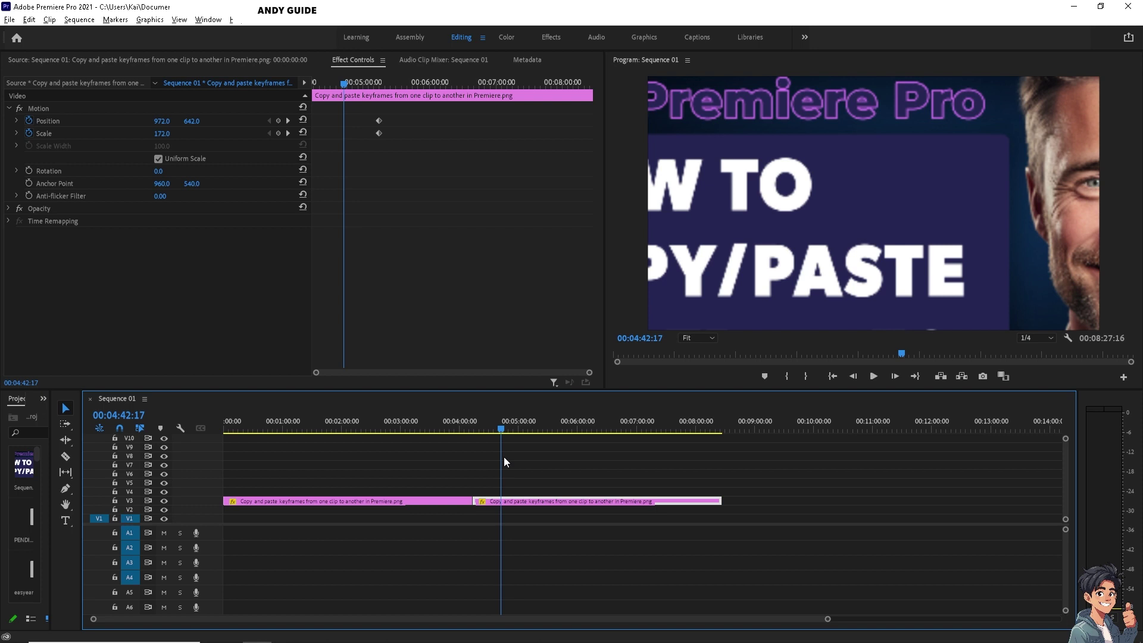
{"action": "mouse_move", "coordinate": [504, 456]}
{"action": "left_mouse_down"}
{"action": "mouse_move", "coordinate": [433, 461]}
{"action": "mouse_move", "coordinate": [512, 460]}
{"action": "left_mouse_up"}
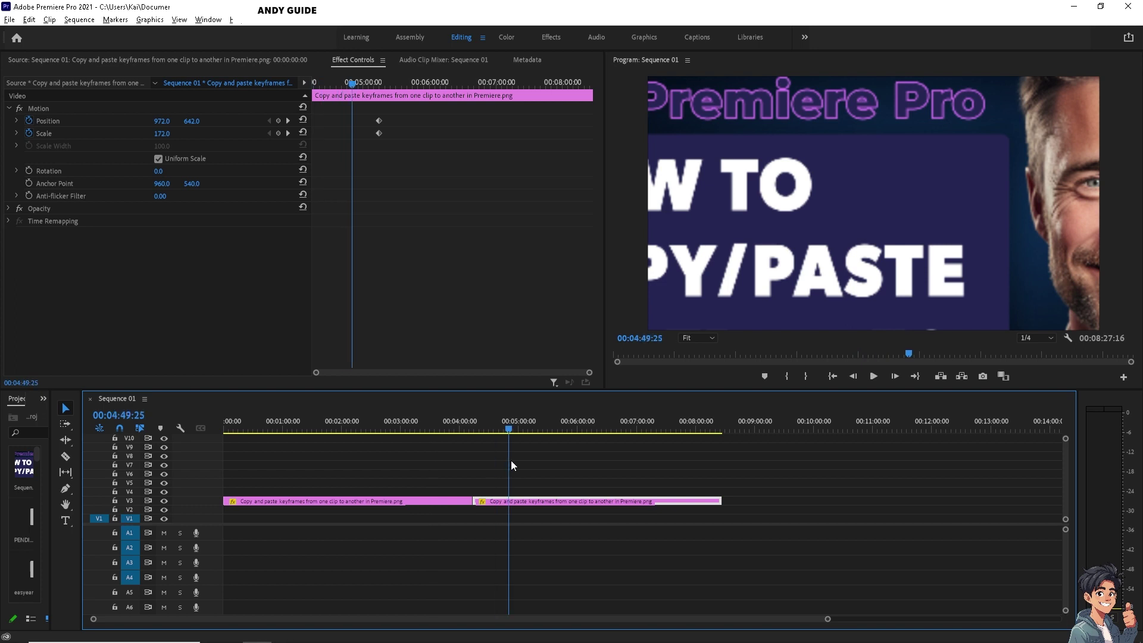